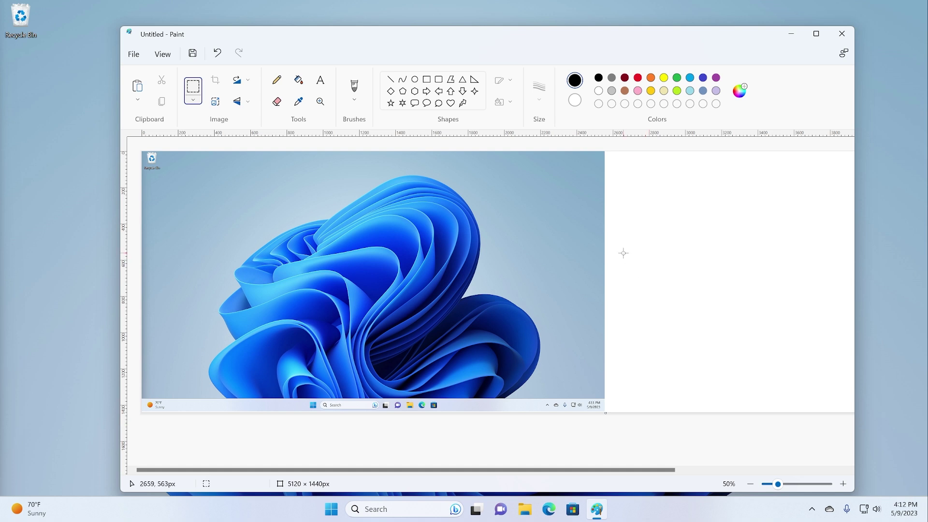
Step: Close the untitled Paint image without saving it and open a File Explorer window
click(842, 33)
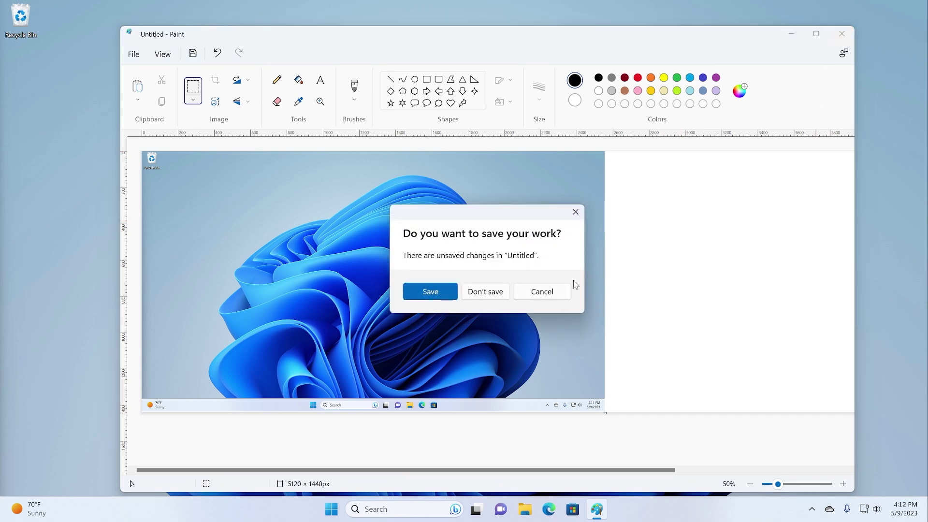
click(485, 291)
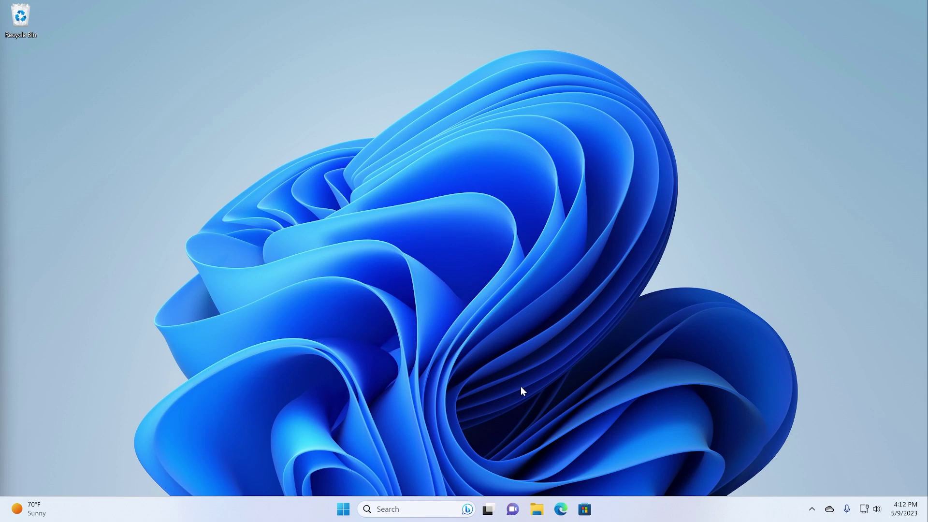
key(super+e)
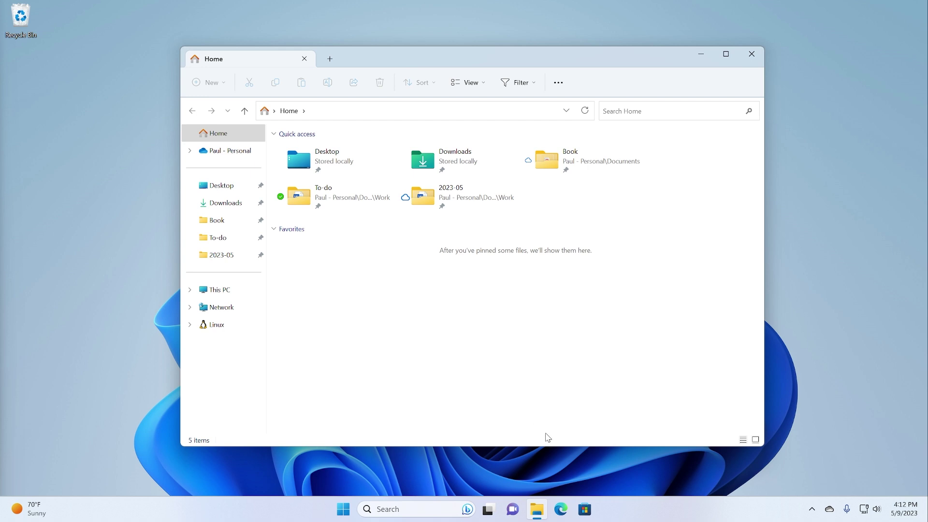
Step: Switch to Paint and paste a capture of only the File Explorer window into a new image
key(super)
text(pai)
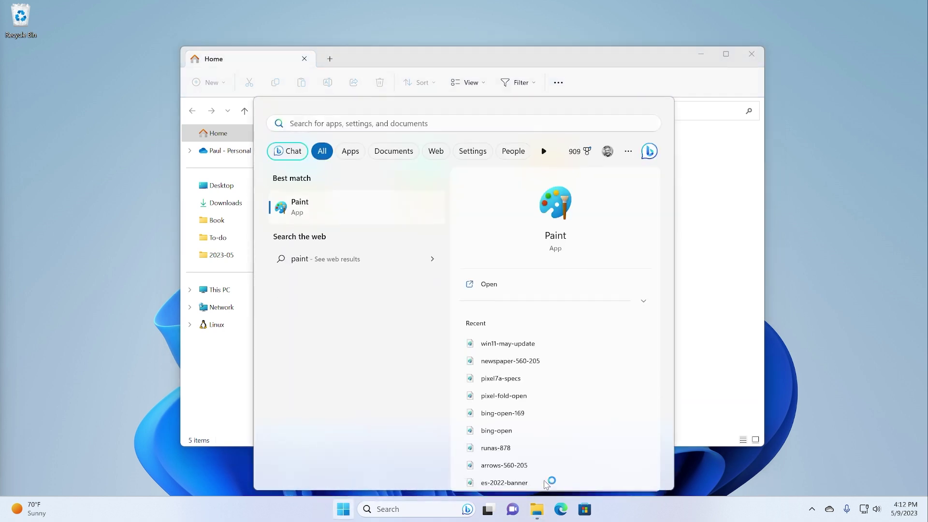
key(Return)
key(ctrl+v)
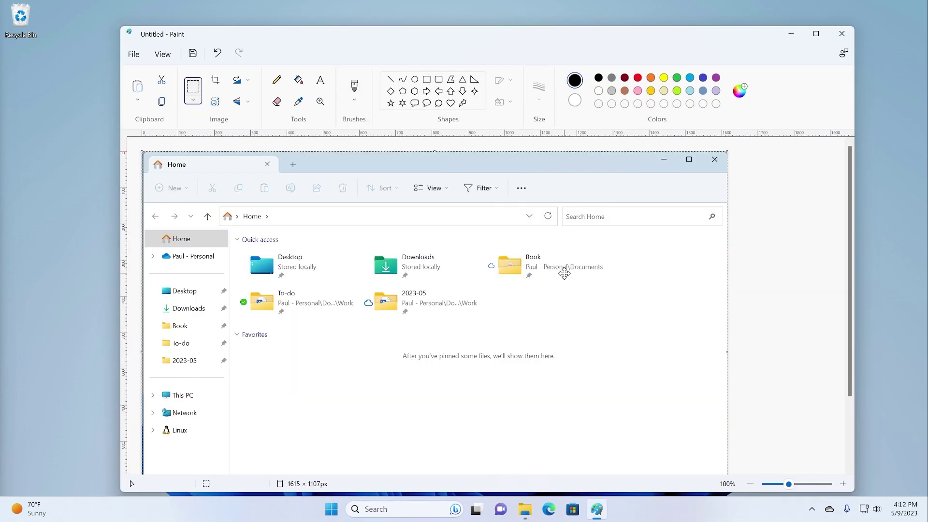
click(320, 101)
right_click(497, 269)
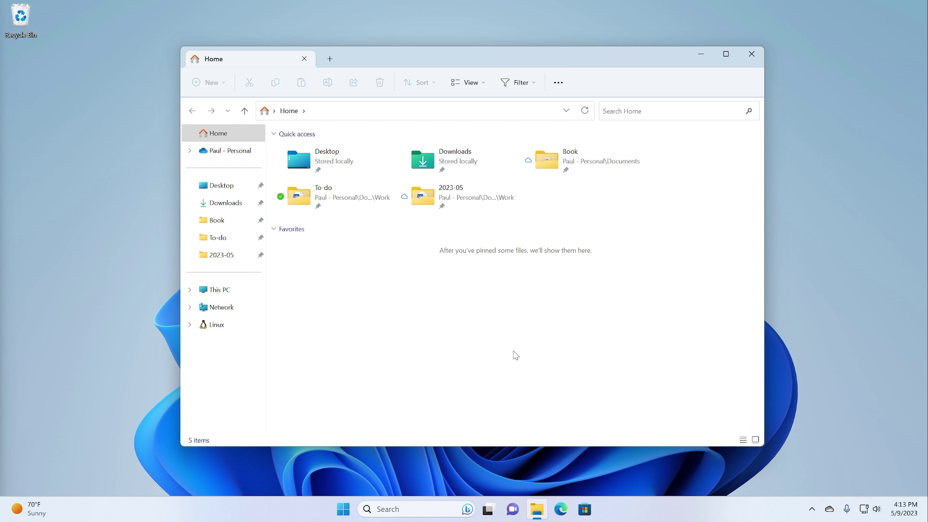
Step: In File Explorer, open the Screenshots folder inside Pictures
click(245, 110)
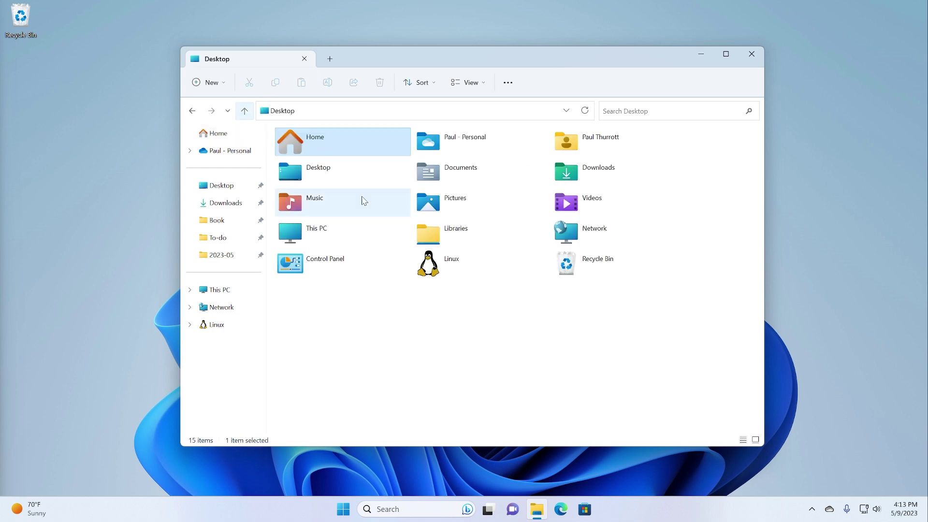
double_click(478, 212)
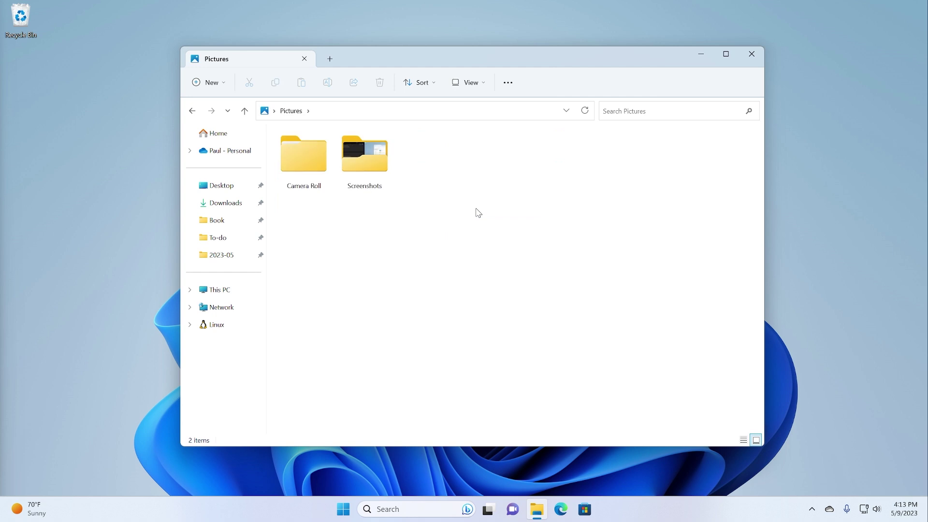
click(379, 162)
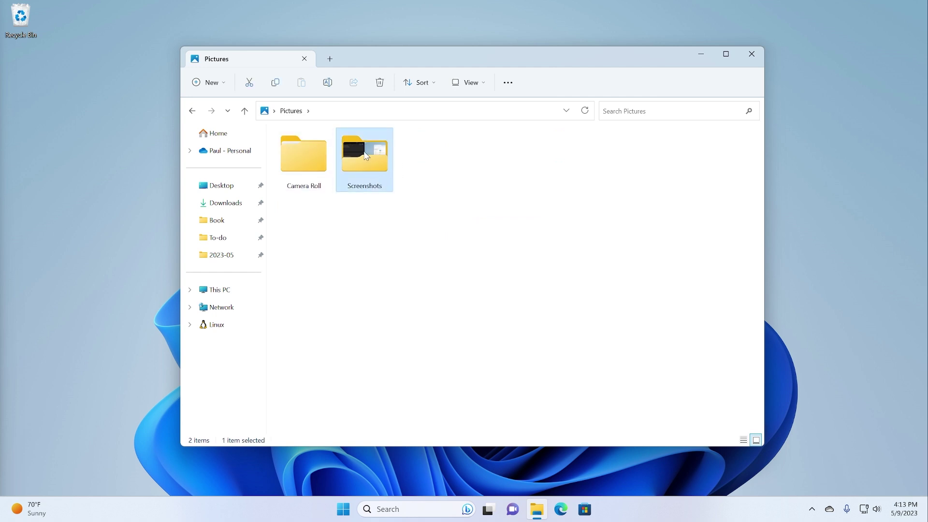
double_click(378, 173)
scroll(435, 232, down, 3)
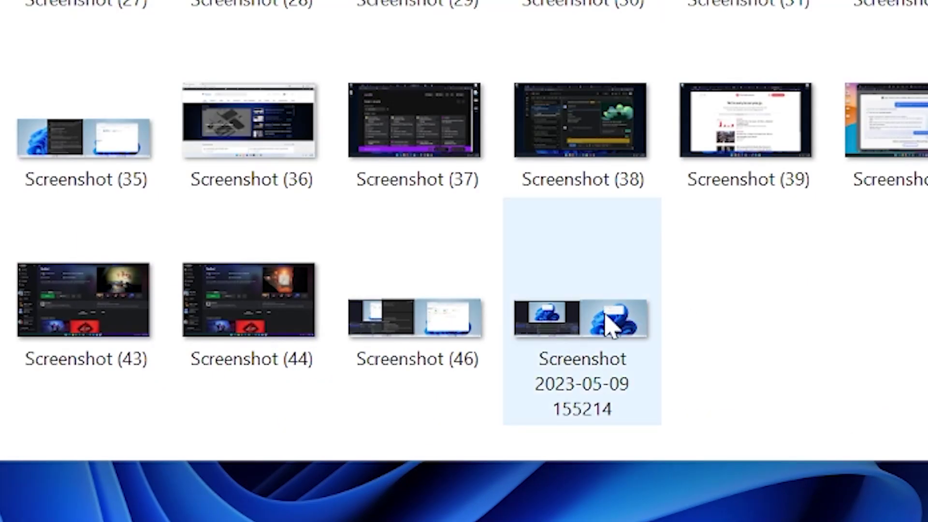
click(613, 397)
mouse_move(635, 329)
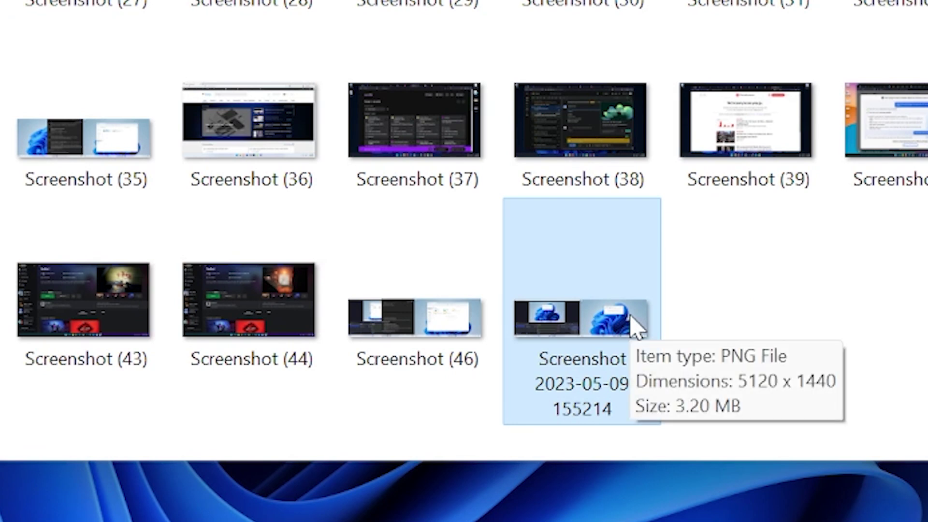
double_click(634, 329)
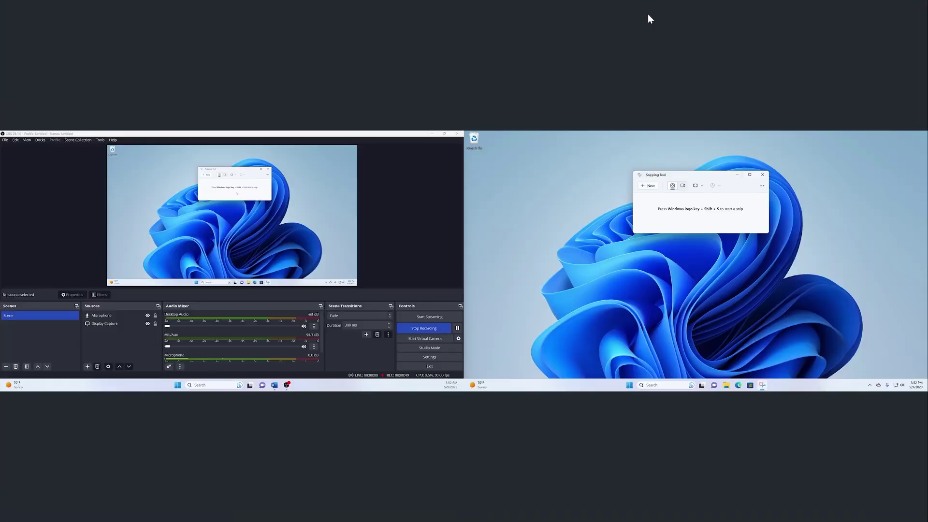
key(Escape)
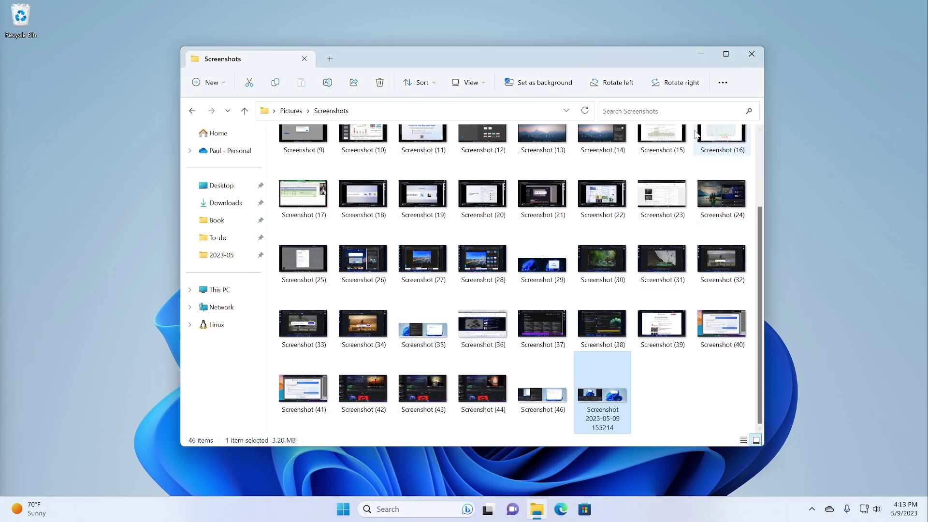
scroll(619, 300, up, 3)
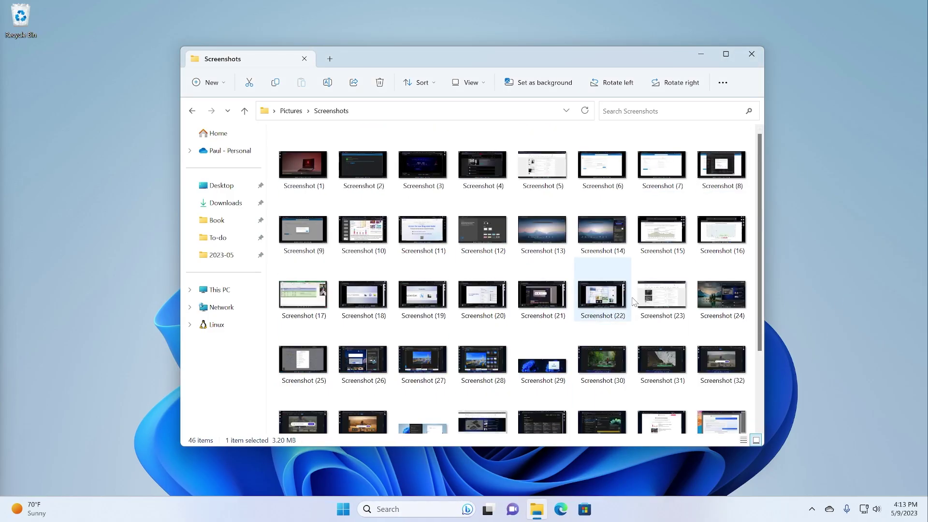
click(752, 54)
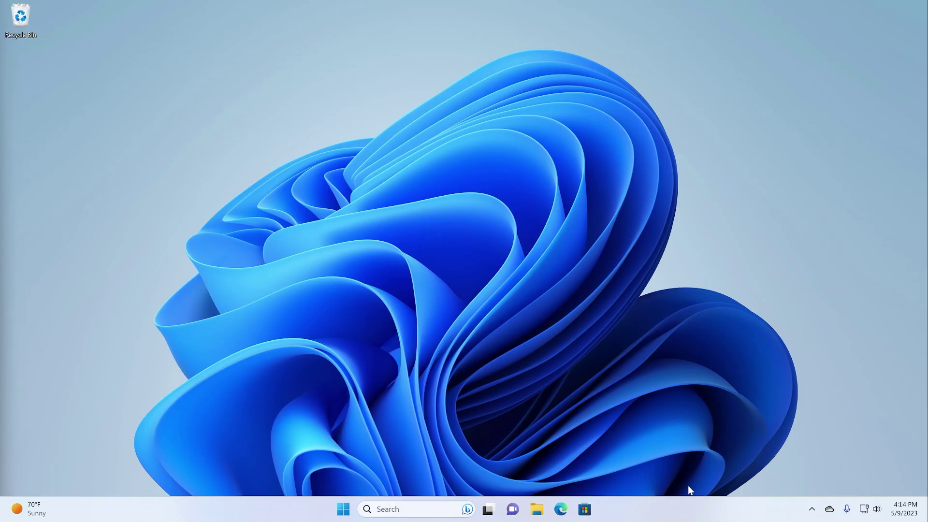
Step: Open a new File Explorer window, capture it with Xbox Game Bar and bring up the Game Bar overlay
click(536, 509)
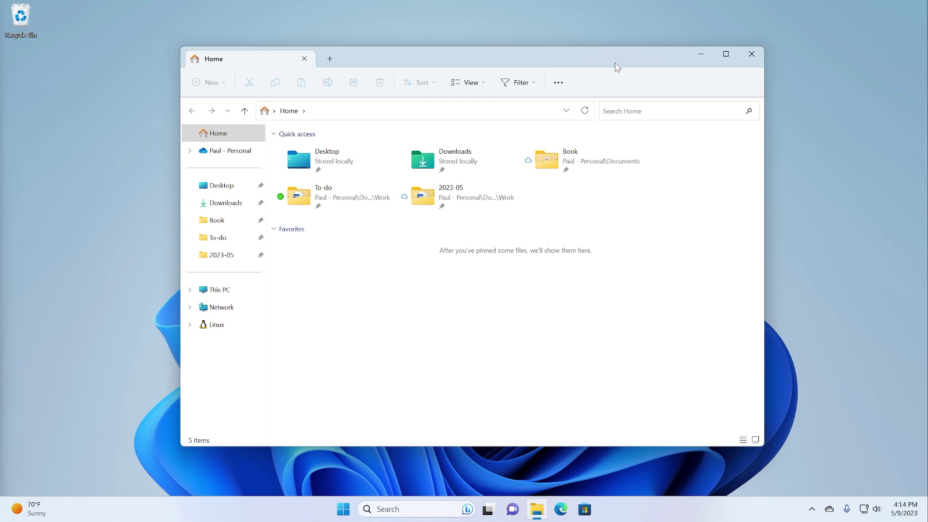
key(super+alt+Print)
key(super+g)
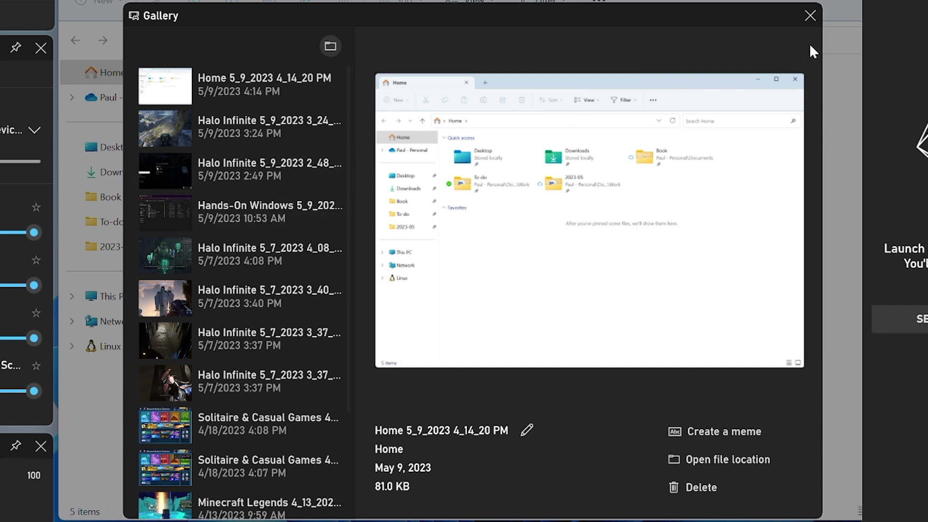
Step: Close the Game Bar gallery, dismiss the feedback prompt and leave the overlay
click(810, 15)
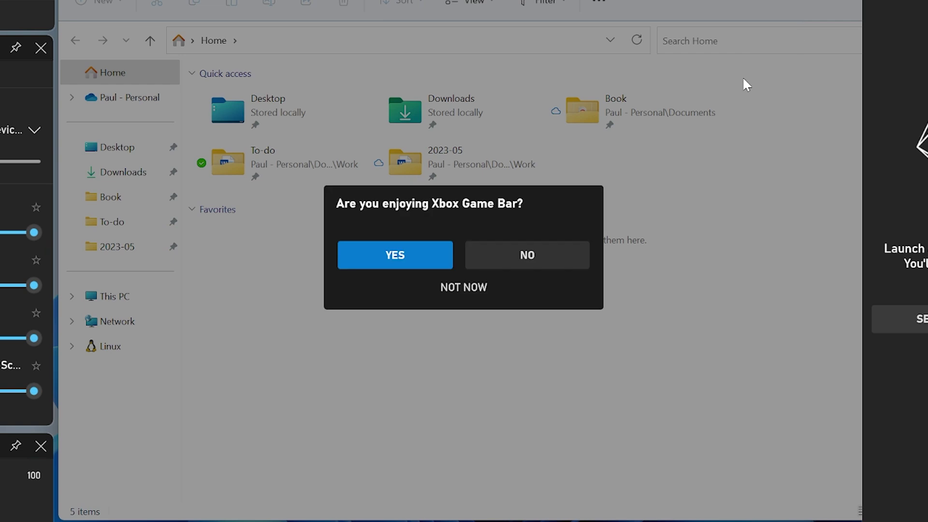
click(508, 257)
click(309, 386)
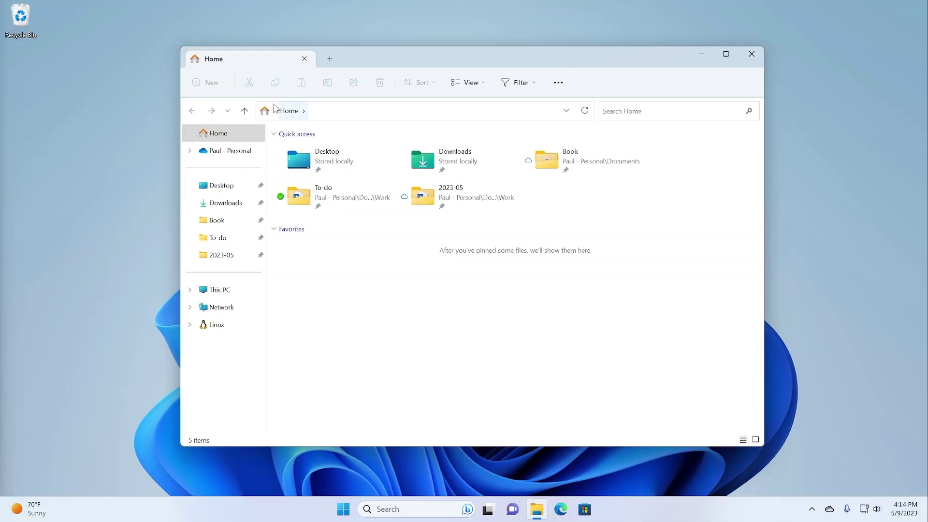
Step: Browse in File Explorer to the Captures folder inside Videos
click(150, 40)
double_click(602, 206)
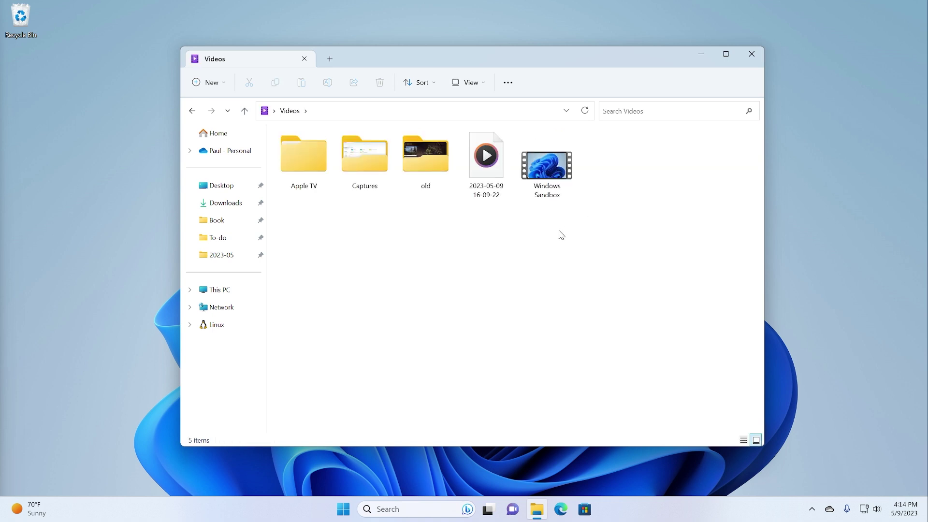
double_click(374, 163)
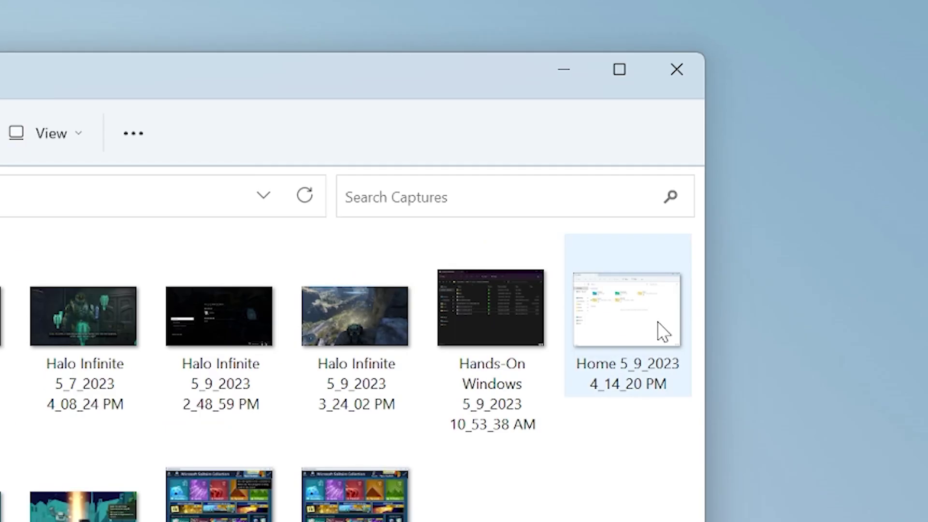
Step: Compare the Home 5_9_2023 4_14_20 PM capture with the Halo Infinite captures, and close the Captures window
click(742, 166)
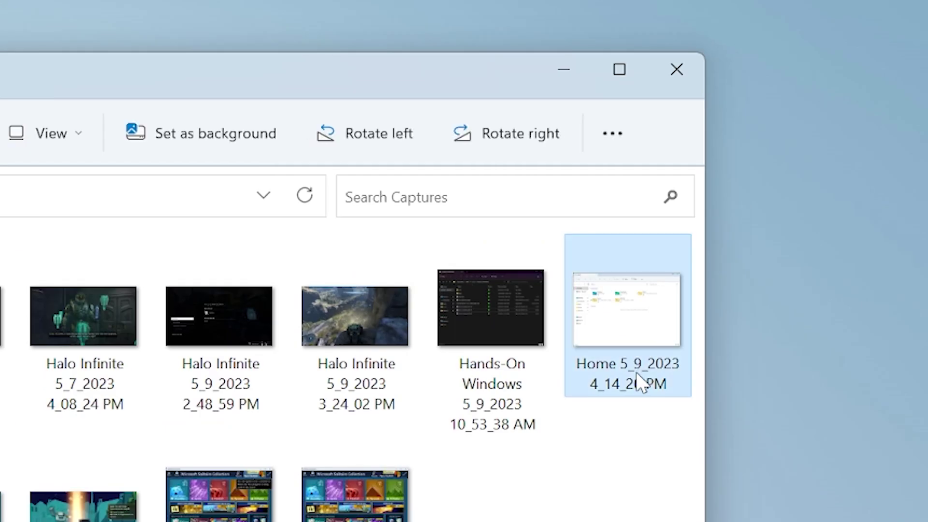
click(623, 513)
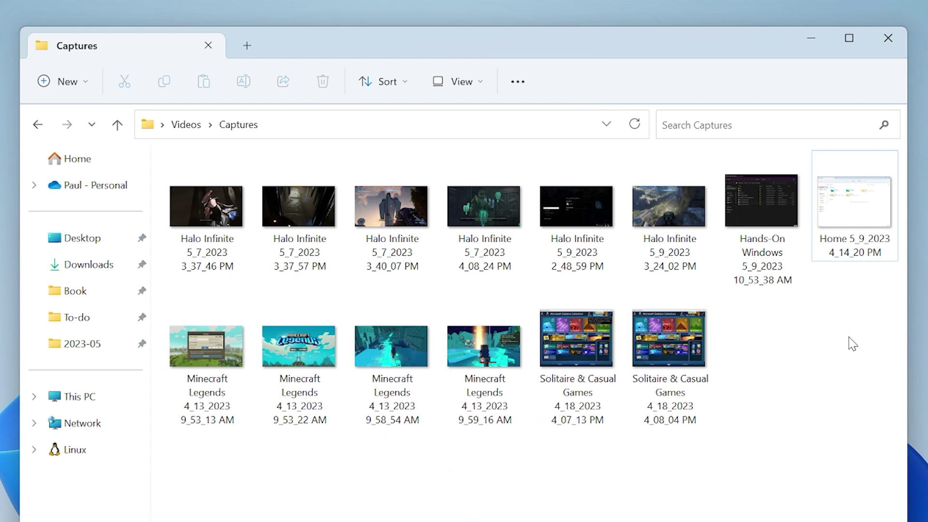
click(860, 222)
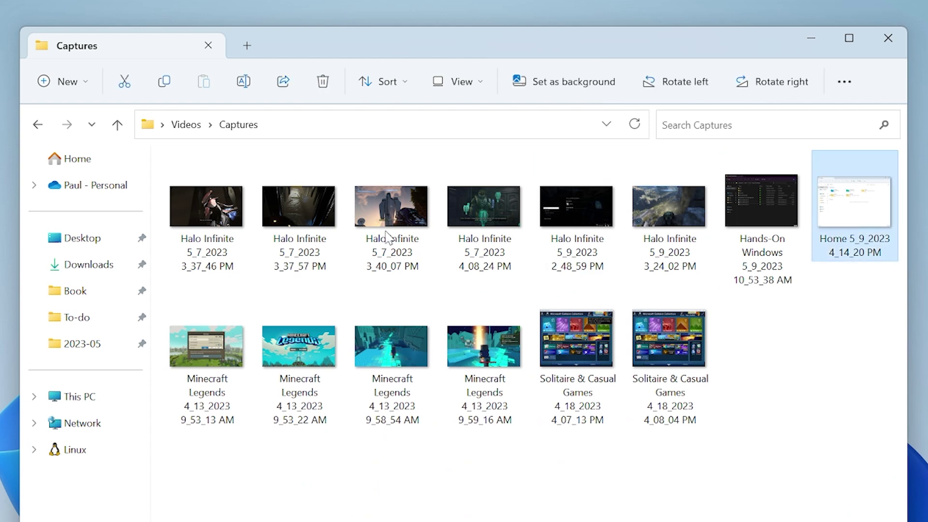
click(218, 222)
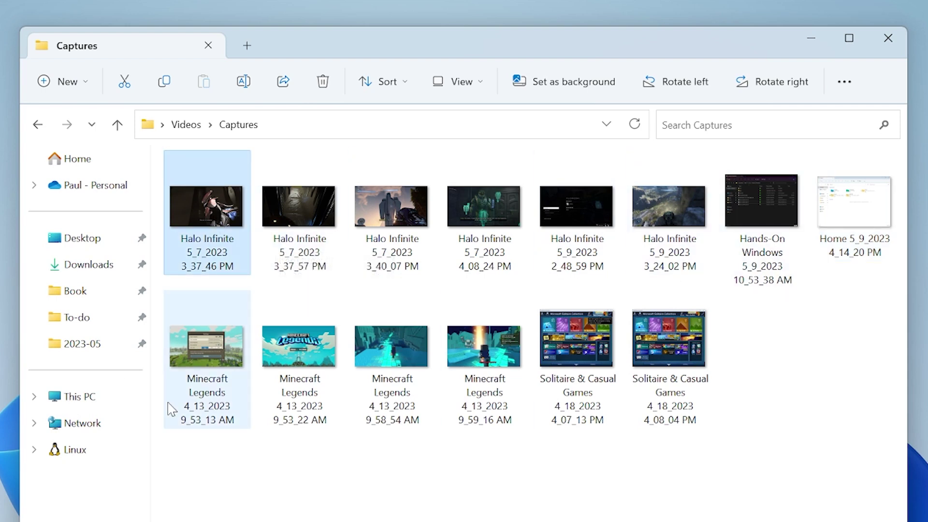
click(864, 220)
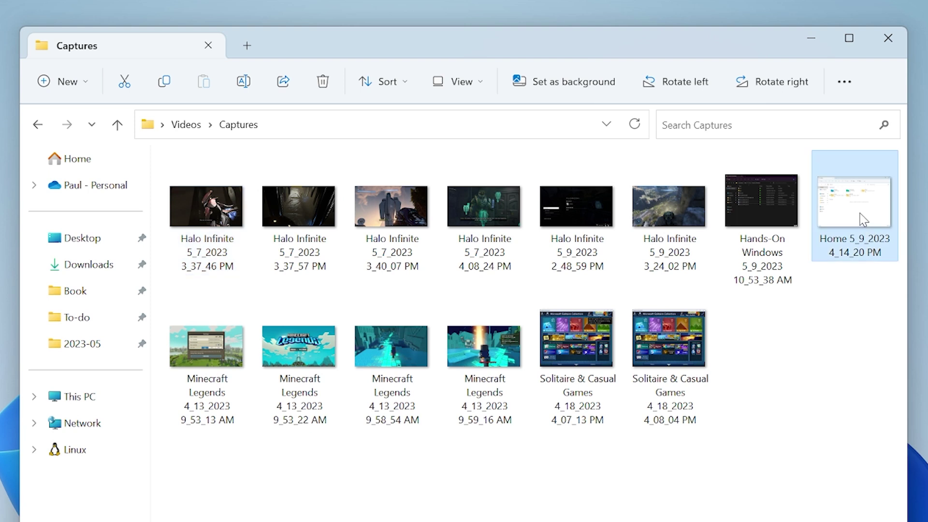
mouse_move(853, 214)
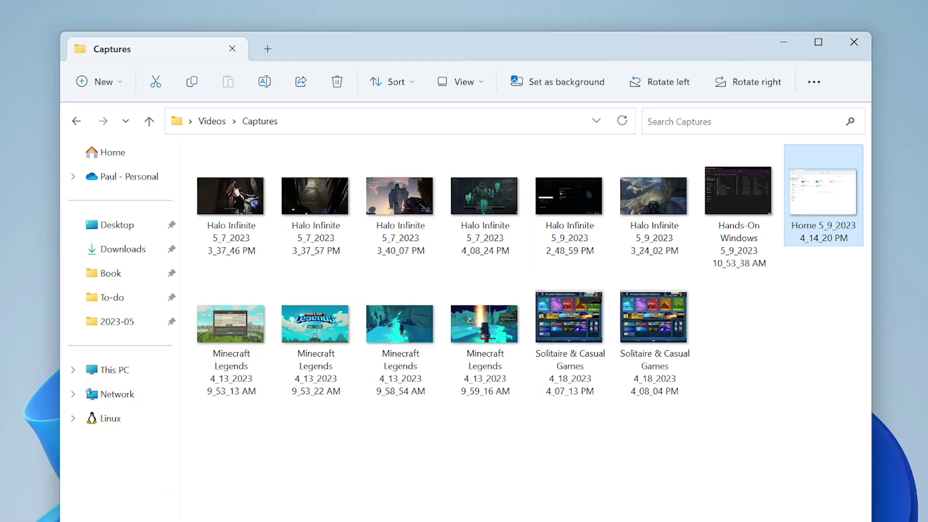
click(745, 53)
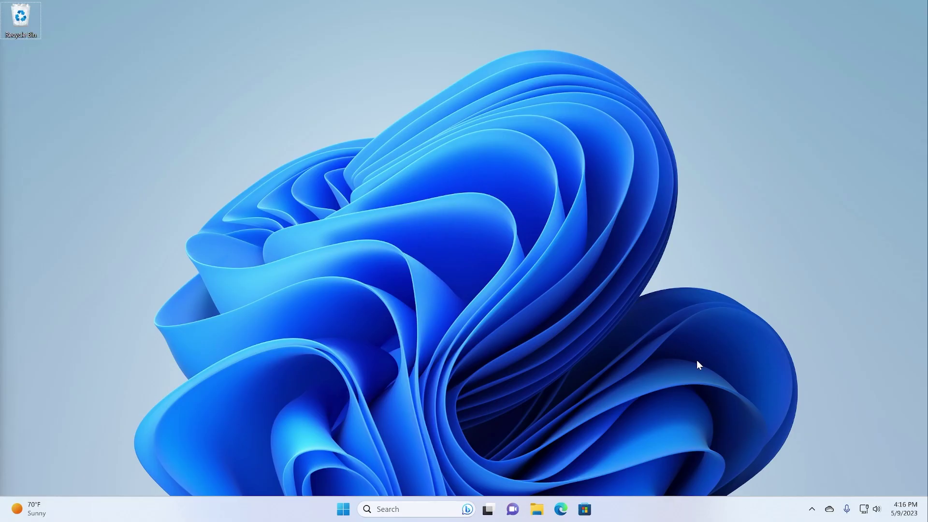
Step: Find and launch the Snipping Tool app
key(super)
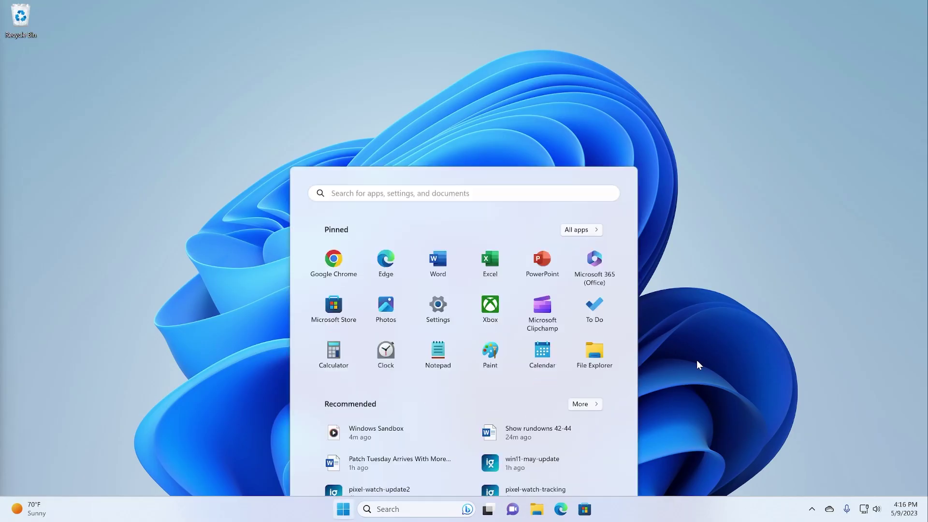
text(snip)
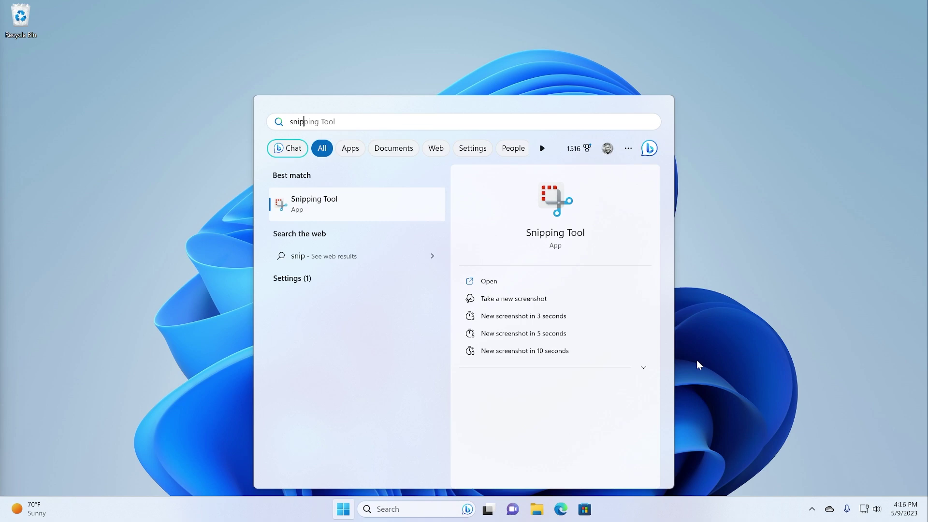
key(Return)
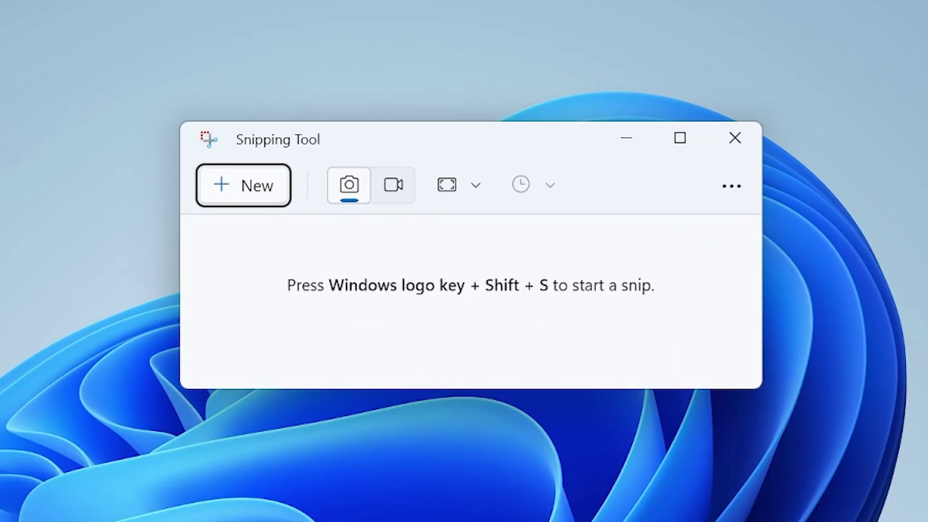
click(444, 358)
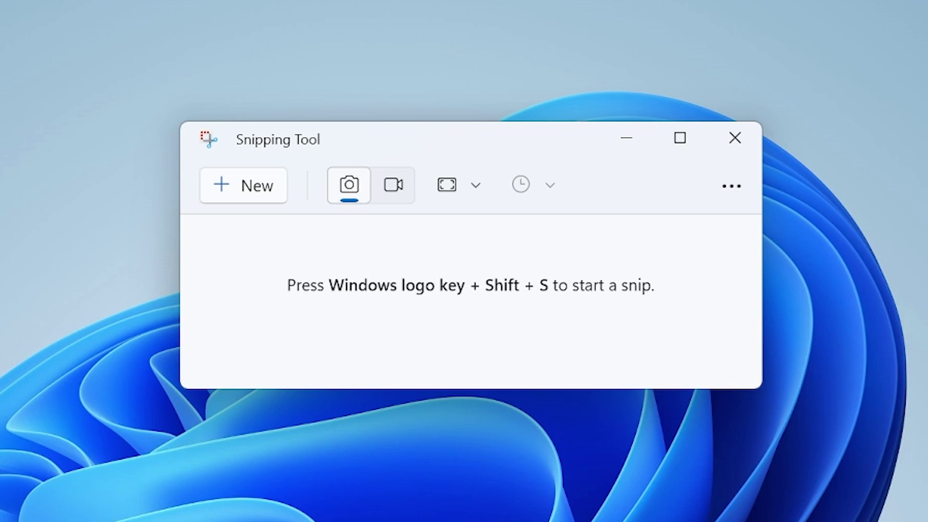
Step: Search Windows for "screenshot" and return to the Snipping Tool window
key(super+s)
text(screen)
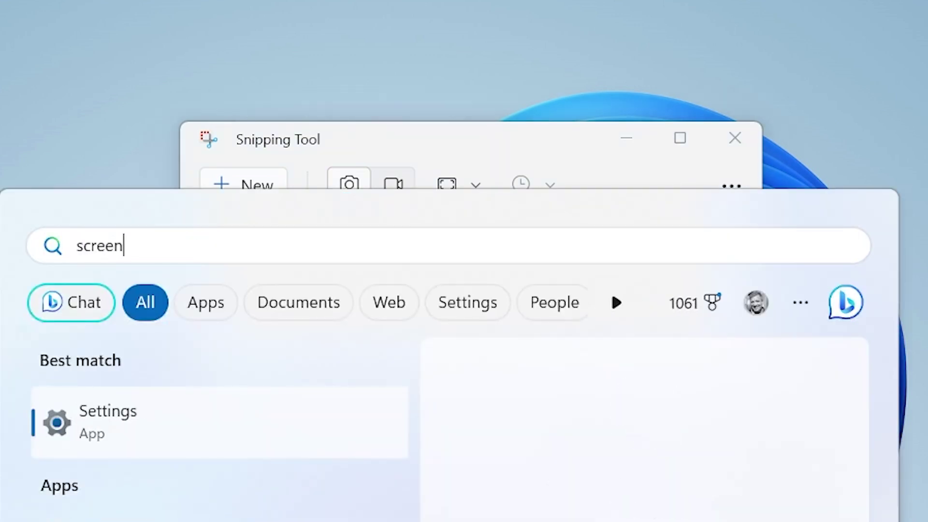
text(shot)
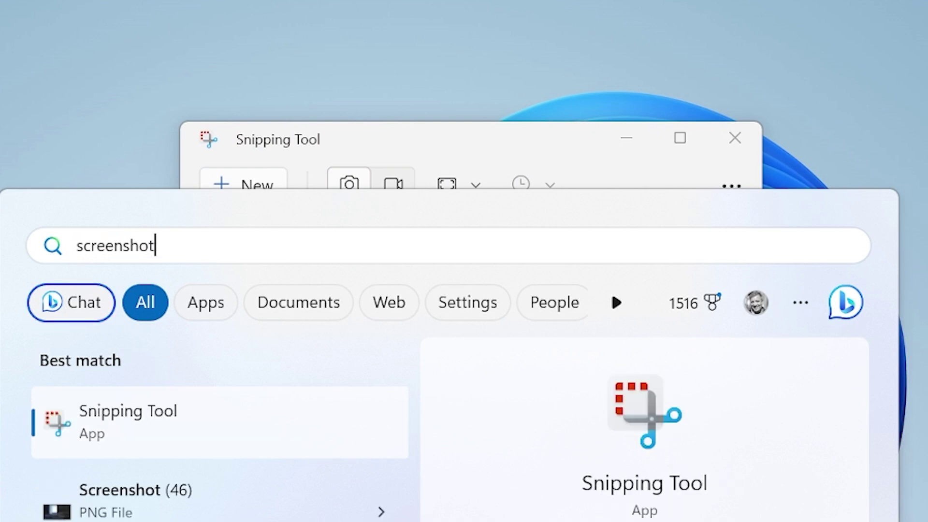
click(511, 141)
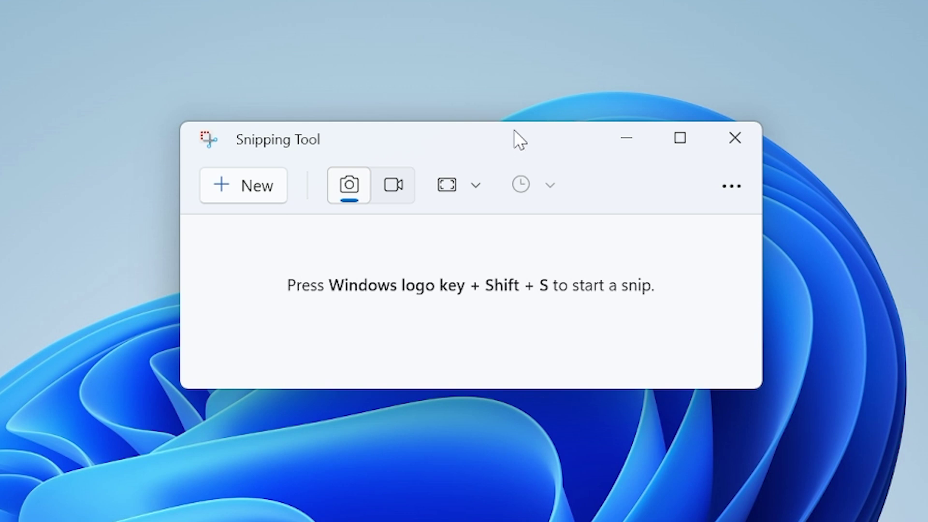
Step: Capture a new snip in Full-screen mode and show the pen's color and size options
click(489, 185)
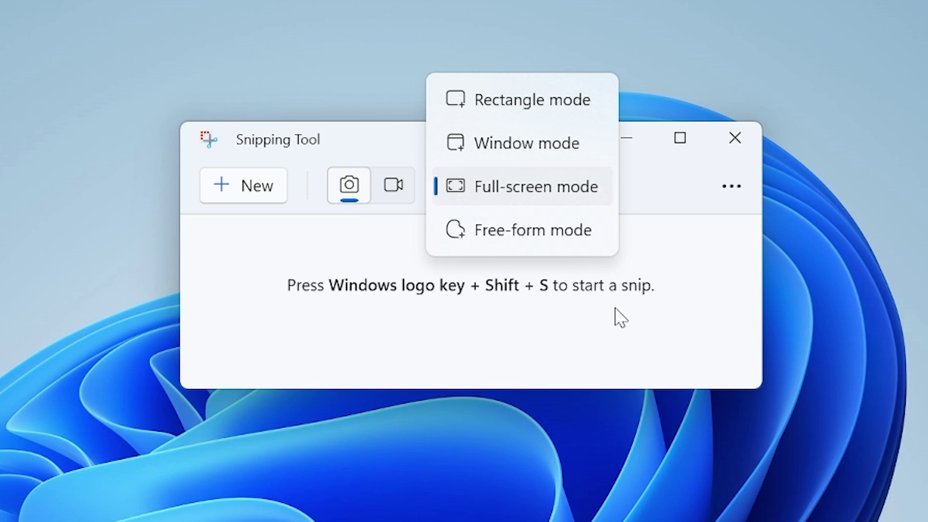
click(603, 294)
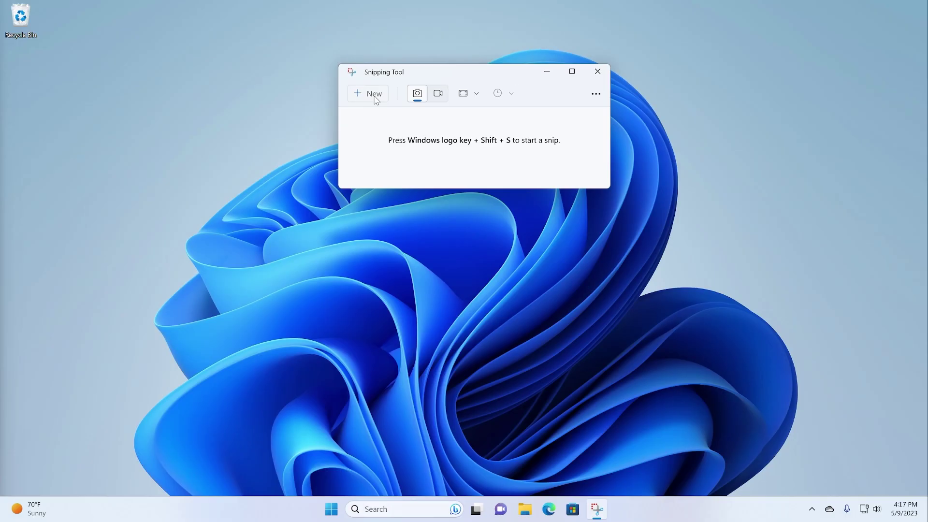
click(375, 99)
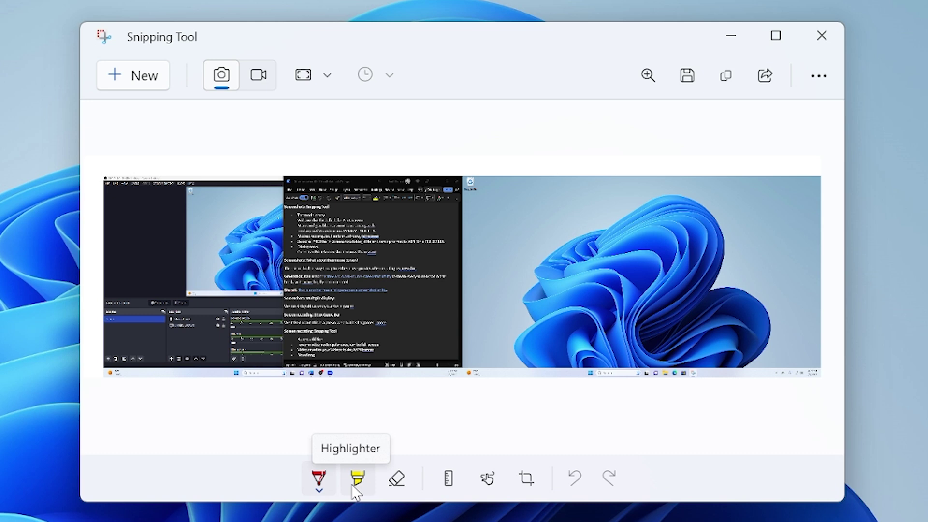
click(320, 491)
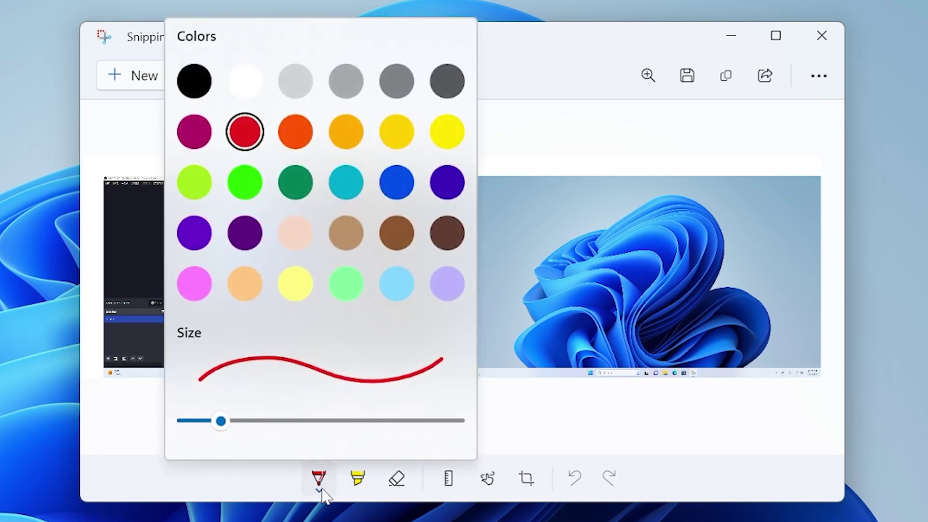
click(363, 495)
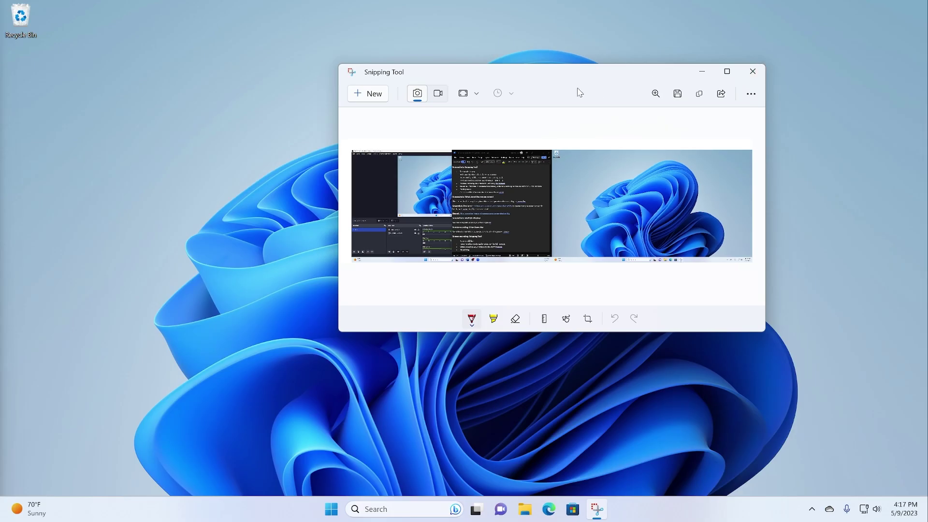
Step: Close the Snipping Tool window, relaunch the app, and move its empty window lower on the desktop
click(752, 71)
key(super)
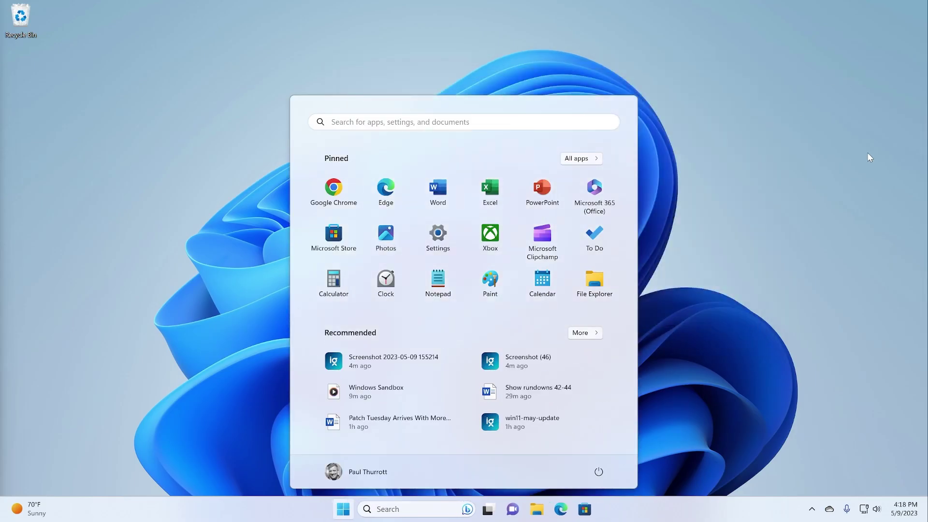
text(snip)
key(Return)
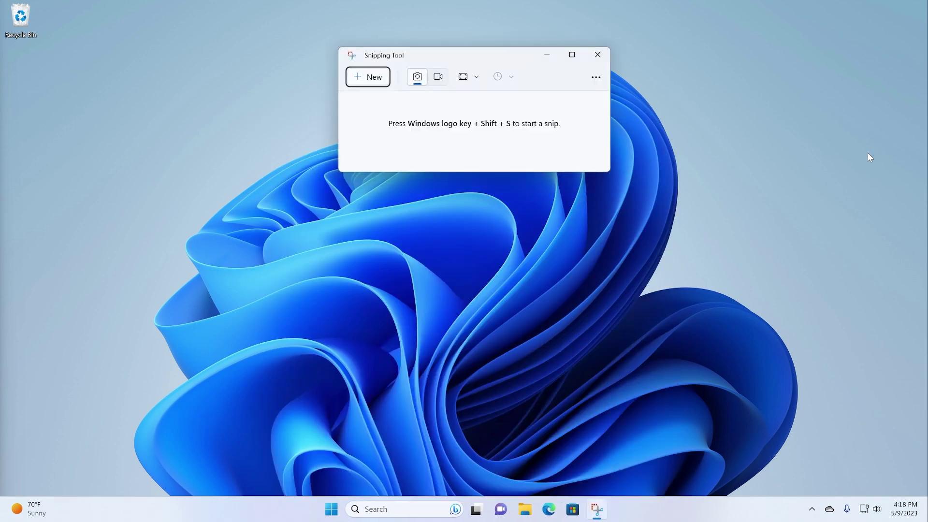
drag(499, 57, 492, 123)
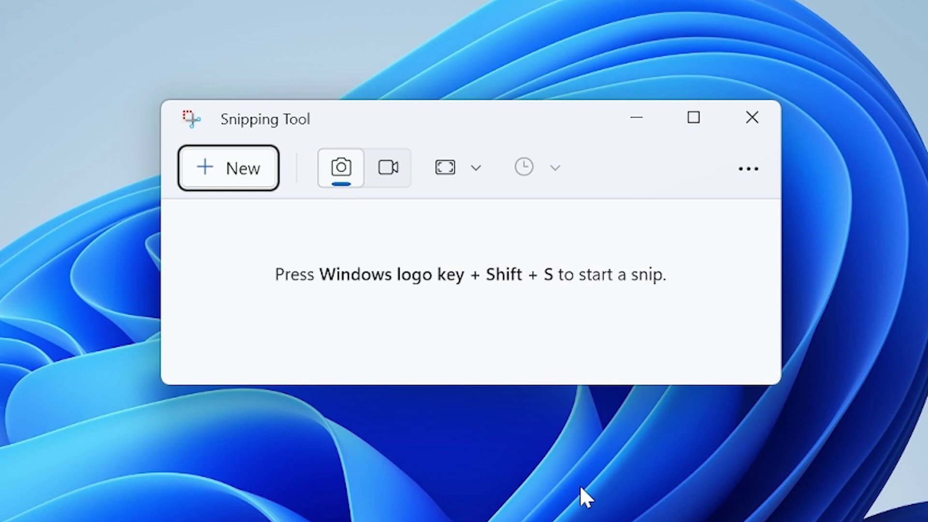
click(503, 354)
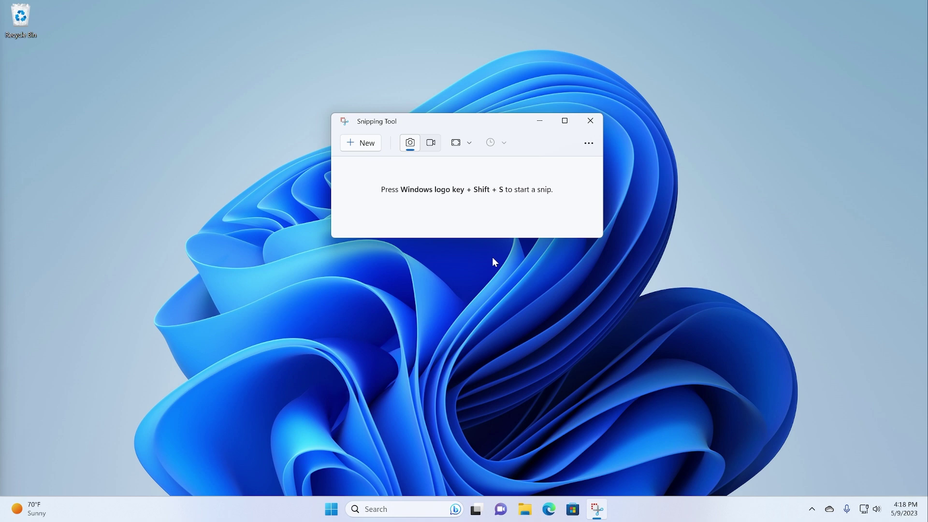
Step: Take a full-screen snip from the system-wide snipping overlay and open the capture from its notification for markup
key(super+shift+s)
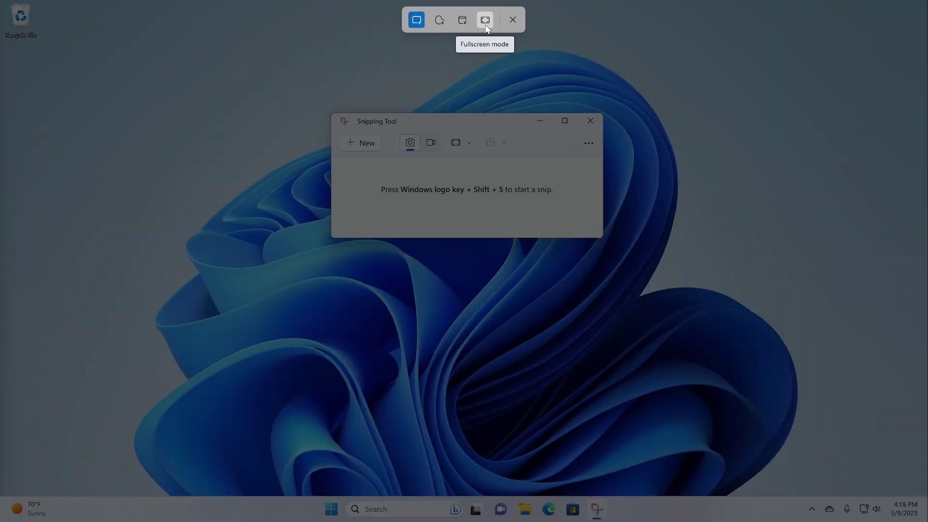
click(485, 23)
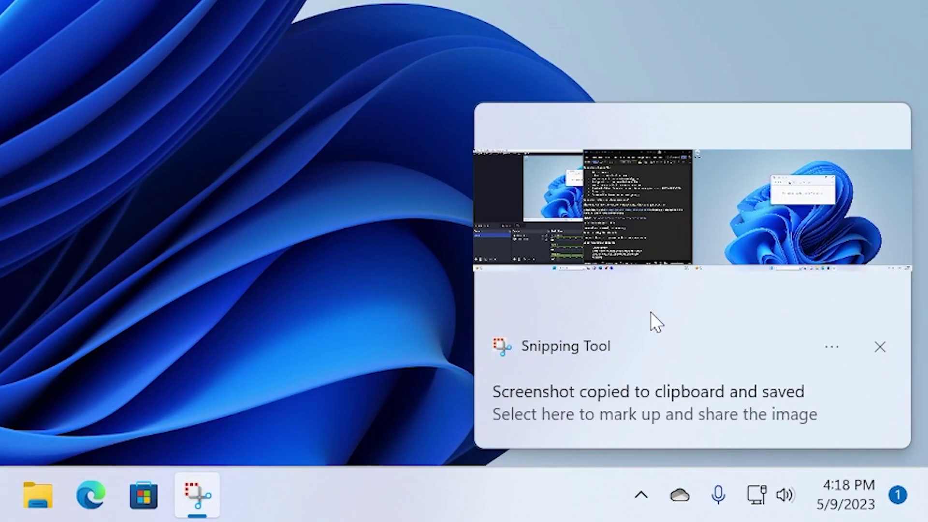
click(702, 299)
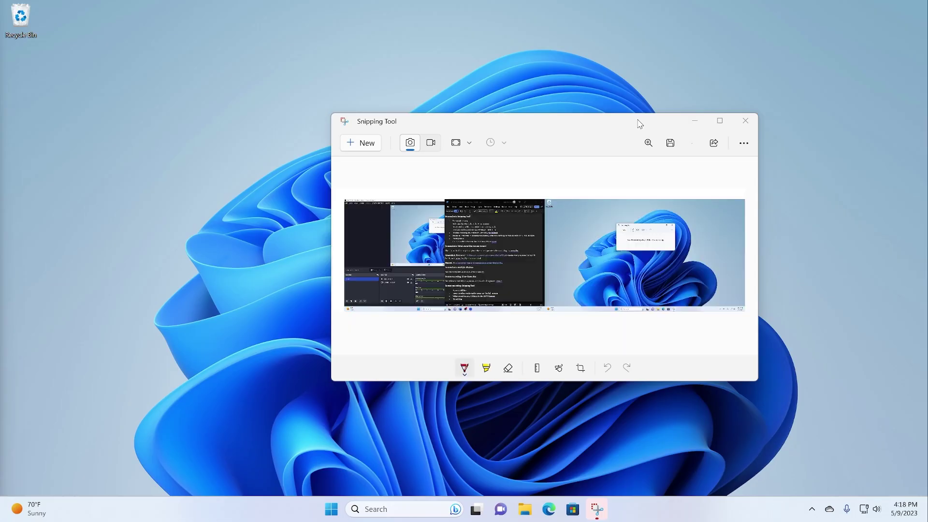
drag(640, 123, 548, 98)
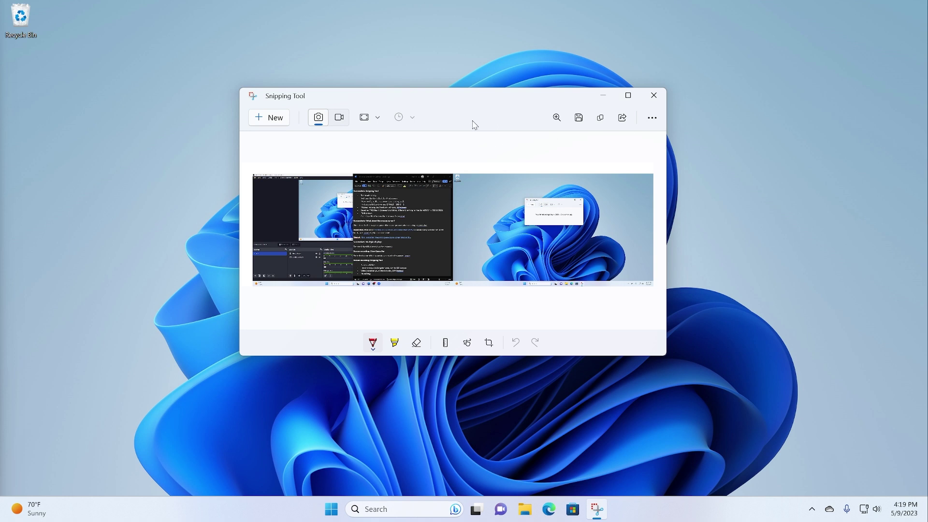
Step: Switch Snipping Tool to screen recording, bring up the recording controls for a new recording, and dismiss them without recording
click(340, 118)
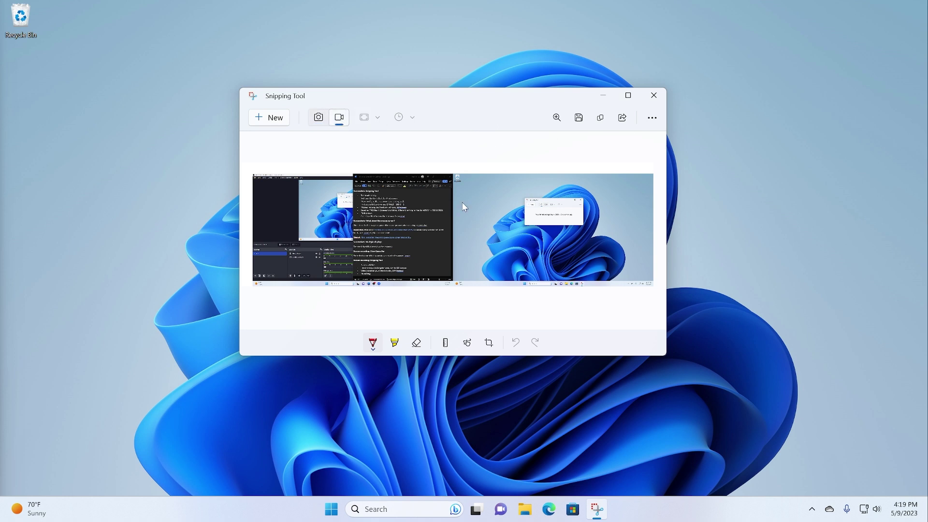
mouse_move(414, 106)
mouse_down()
mouse_move(451, 105)
mouse_move(425, 108)
mouse_up()
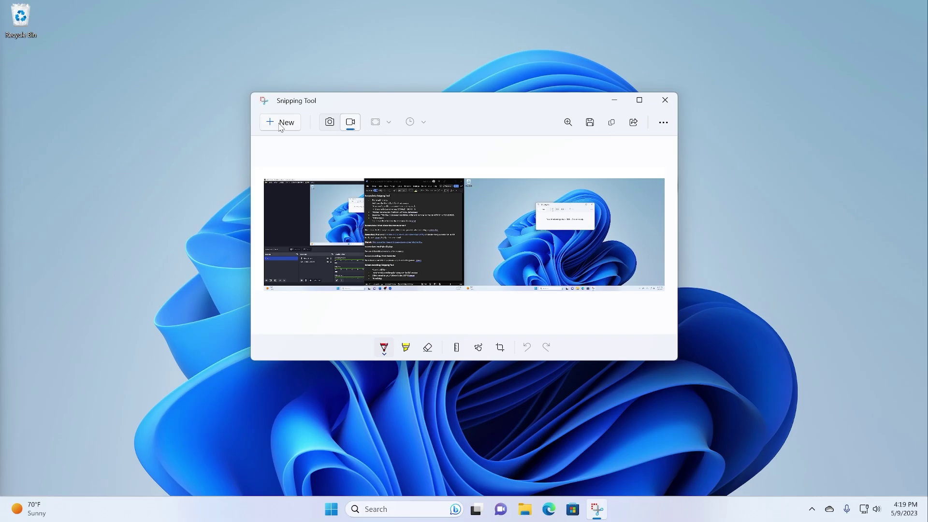
click(118, 67)
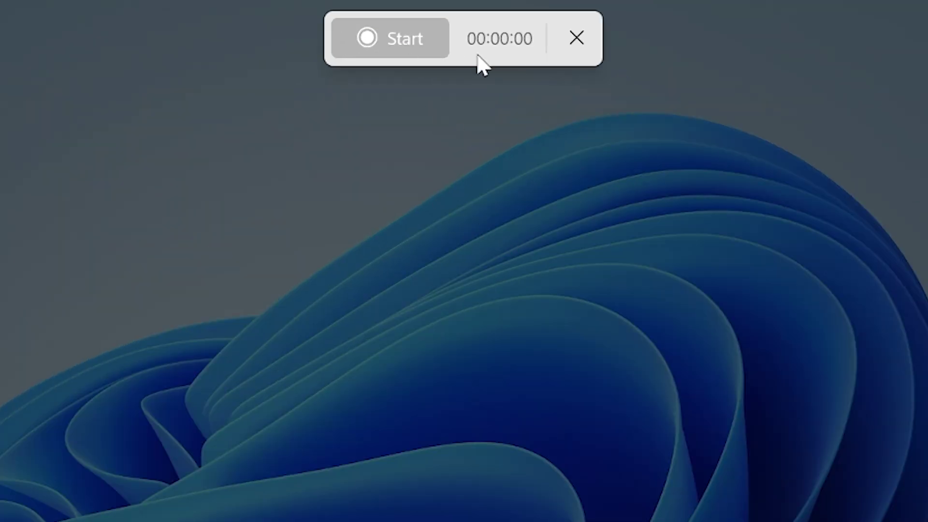
click(576, 39)
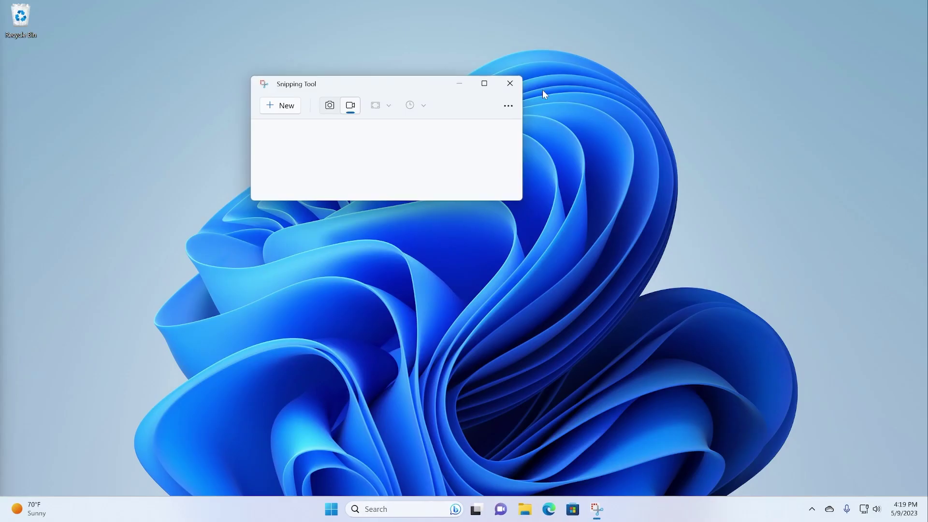